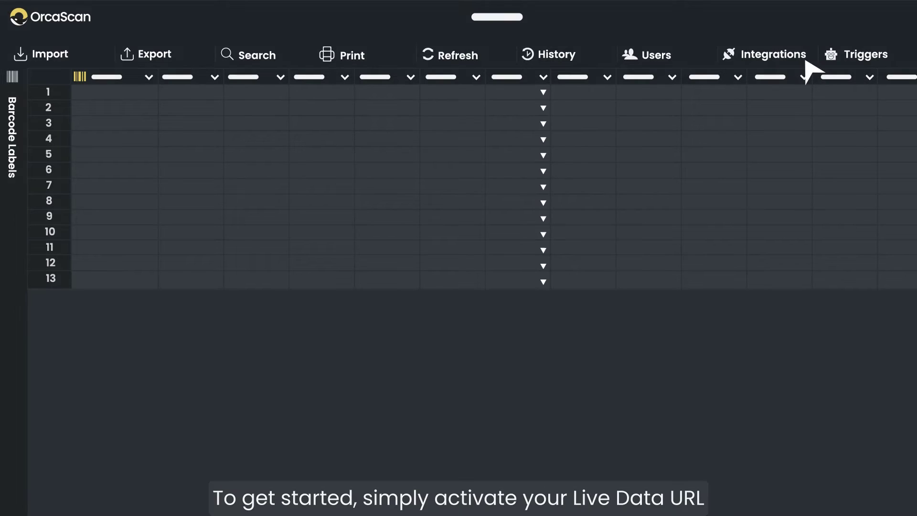
Open the barcode sheet's integration settings to show the public live data URL.
click(806, 63)
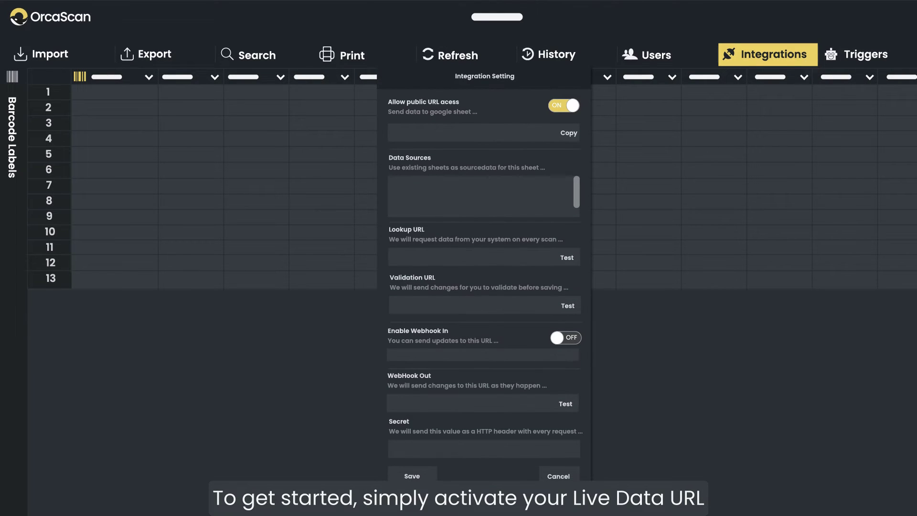